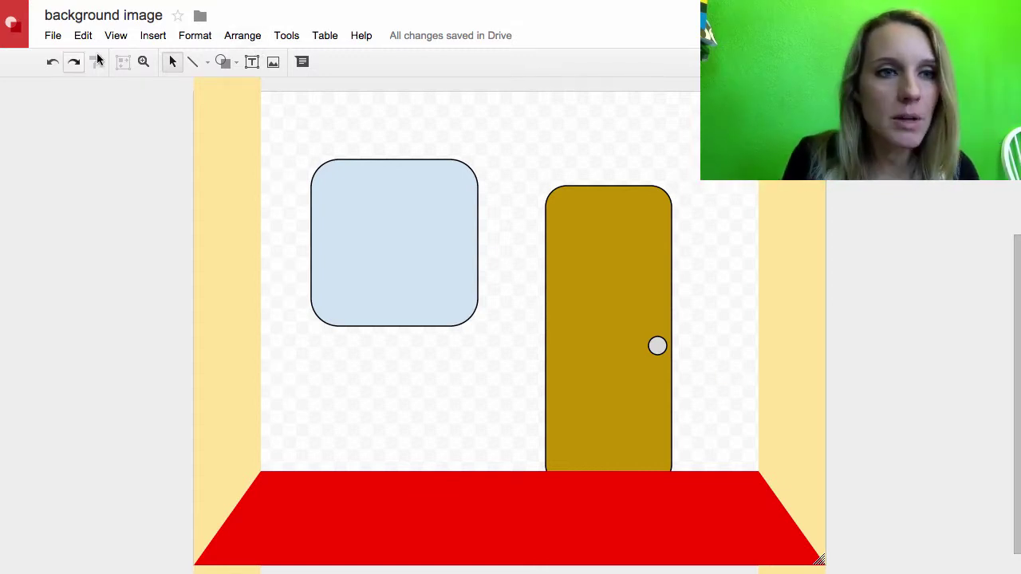
Make a copy of the background image drawing named "Room B"
{"action": "left_click", "coordinate": [54, 37]}
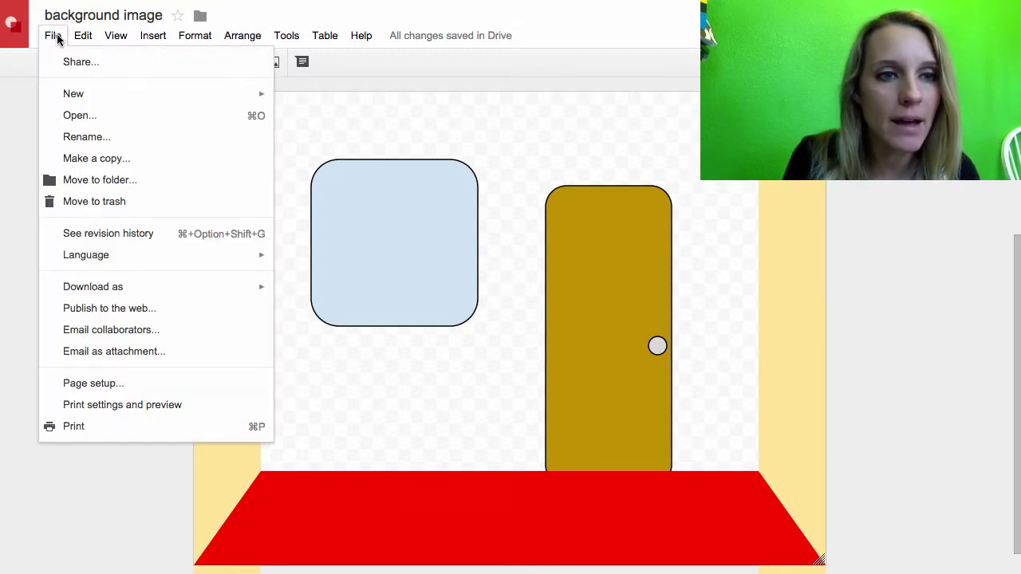
{"action": "left_click", "coordinate": [92, 158]}
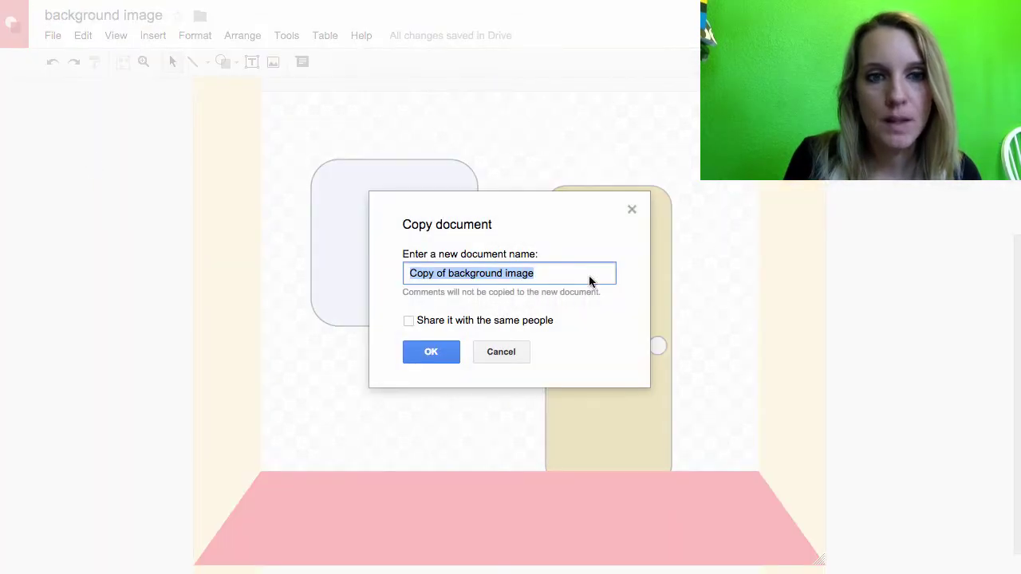
{"action": "type", "text": "Roo"}
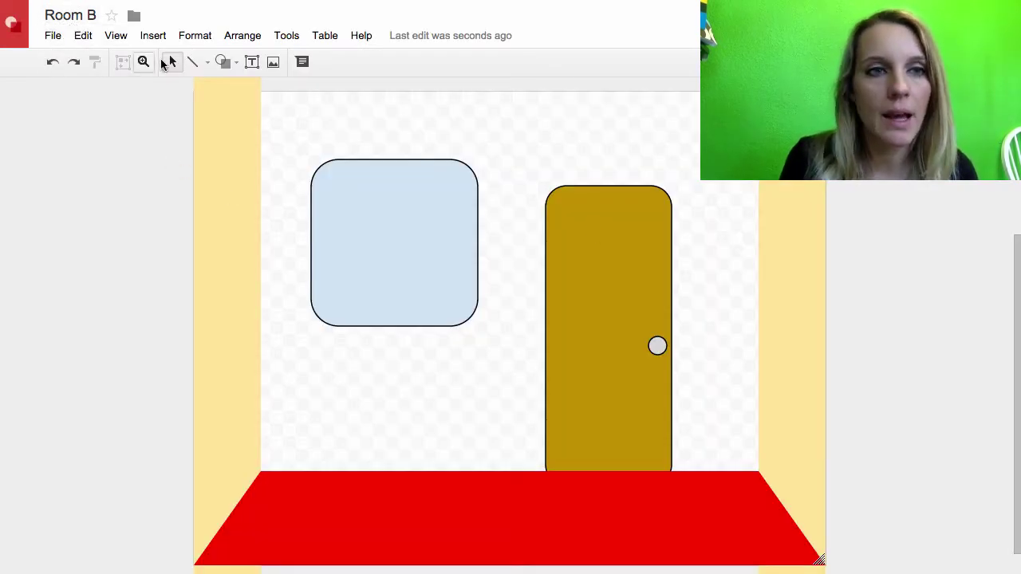
Delete the blue window, the brown door and the round doorknob from the room's back wall
{"action": "left_click", "coordinate": [361, 197]}
{"action": "key", "text": "Delete"}
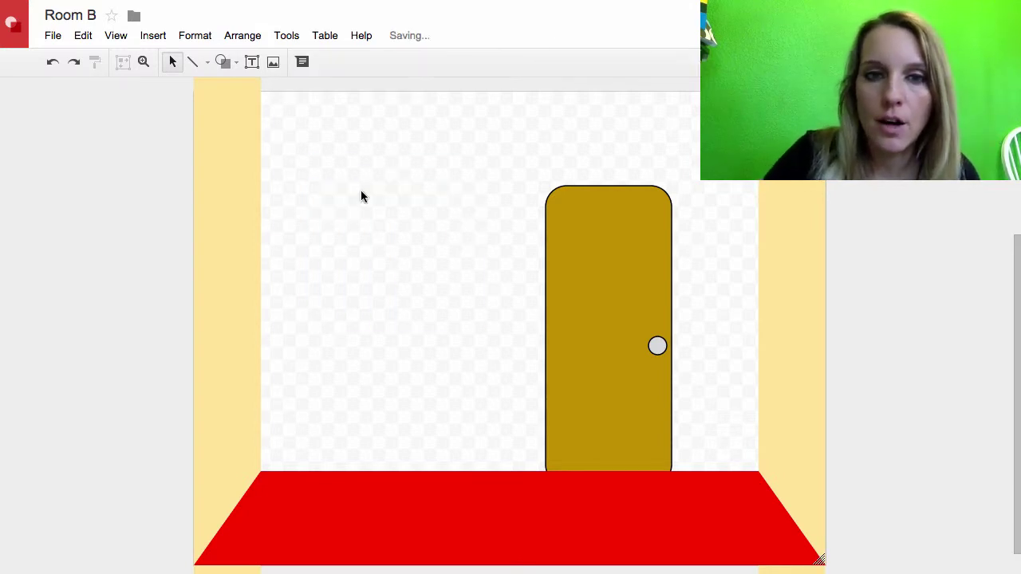
{"action": "left_click", "coordinate": [604, 266]}
{"action": "key", "text": "Delete"}
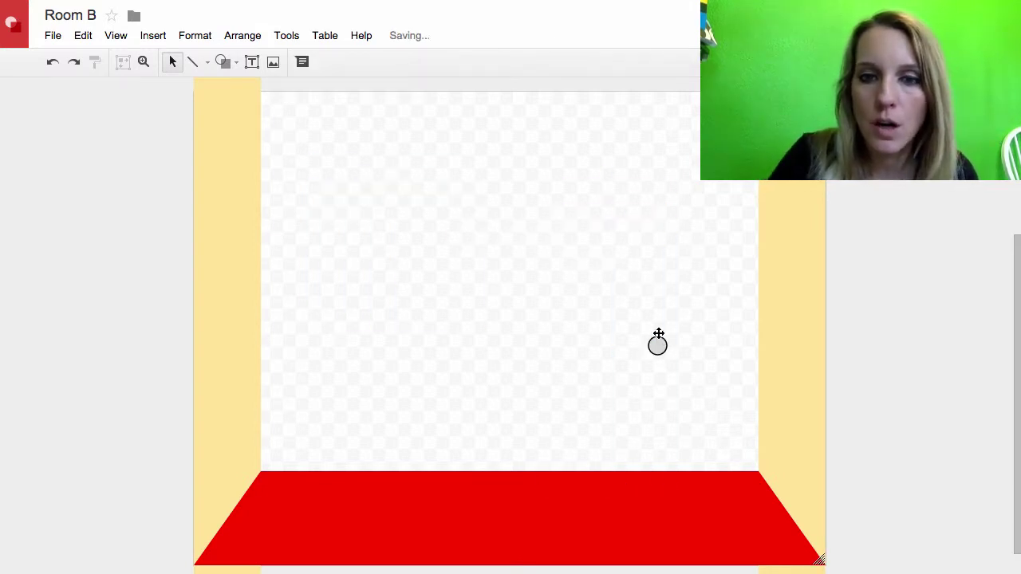
{"action": "left_click", "coordinate": [658, 345]}
{"action": "key", "text": "Delete"}
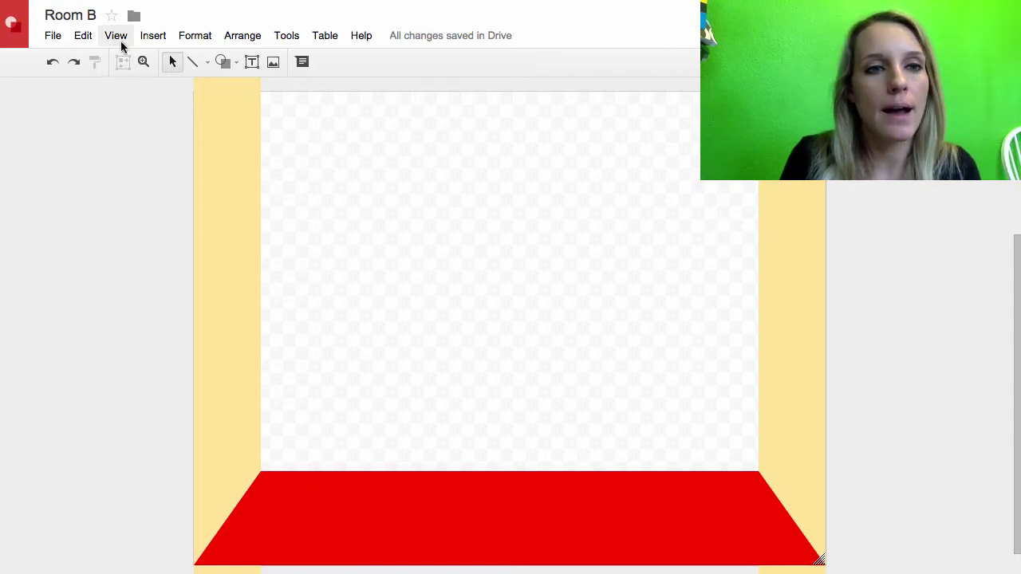
{"action": "left_click", "coordinate": [209, 64]}
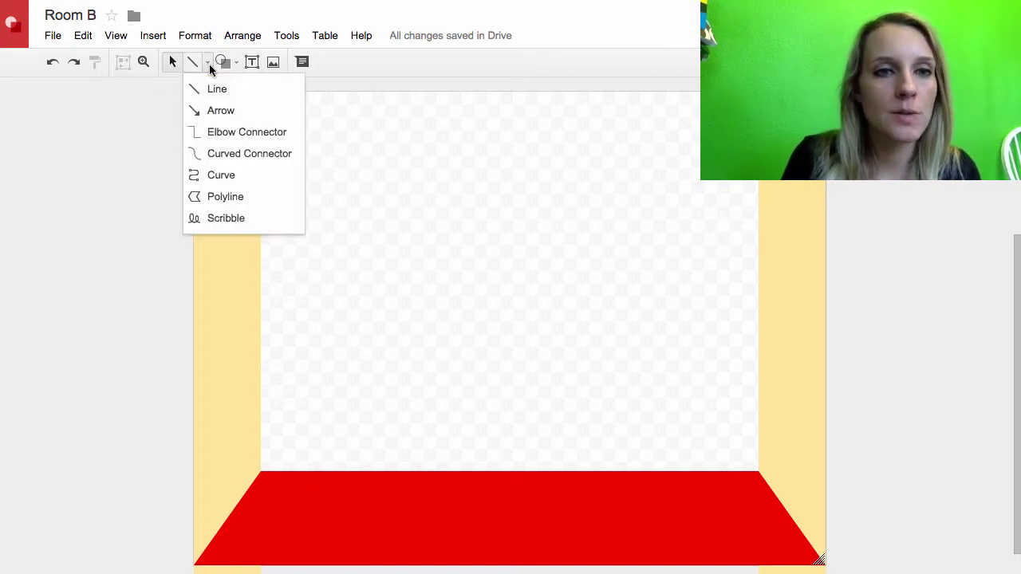
{"action": "left_click", "coordinate": [227, 219]}
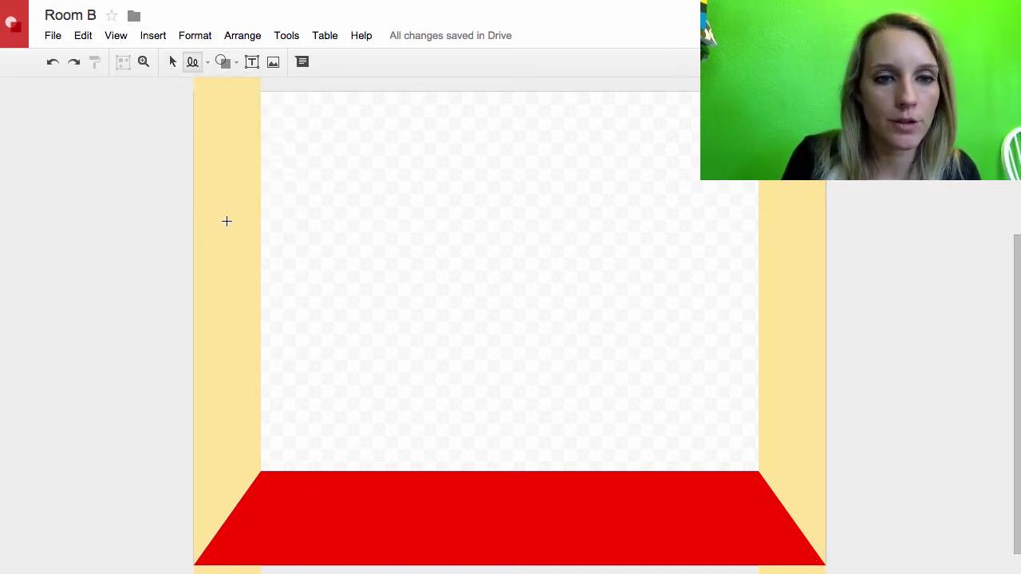
{"action": "mouse_move", "coordinate": [310, 372]}
{"action": "left_mouse_down"}
{"action": "mouse_move", "coordinate": [295, 308]}
{"action": "mouse_move", "coordinate": [556, 272]}
{"action": "mouse_move", "coordinate": [686, 266]}
{"action": "mouse_move", "coordinate": [707, 356]}
{"action": "mouse_move", "coordinate": [678, 389]}
{"action": "mouse_move", "coordinate": [490, 417]}
{"action": "mouse_move", "coordinate": [309, 391]}
{"action": "mouse_move", "coordinate": [237, 474]}
{"action": "mouse_move", "coordinate": [431, 477]}
{"action": "mouse_move", "coordinate": [645, 456]}
{"action": "mouse_move", "coordinate": [671, 414]}
{"action": "left_mouse_up"}
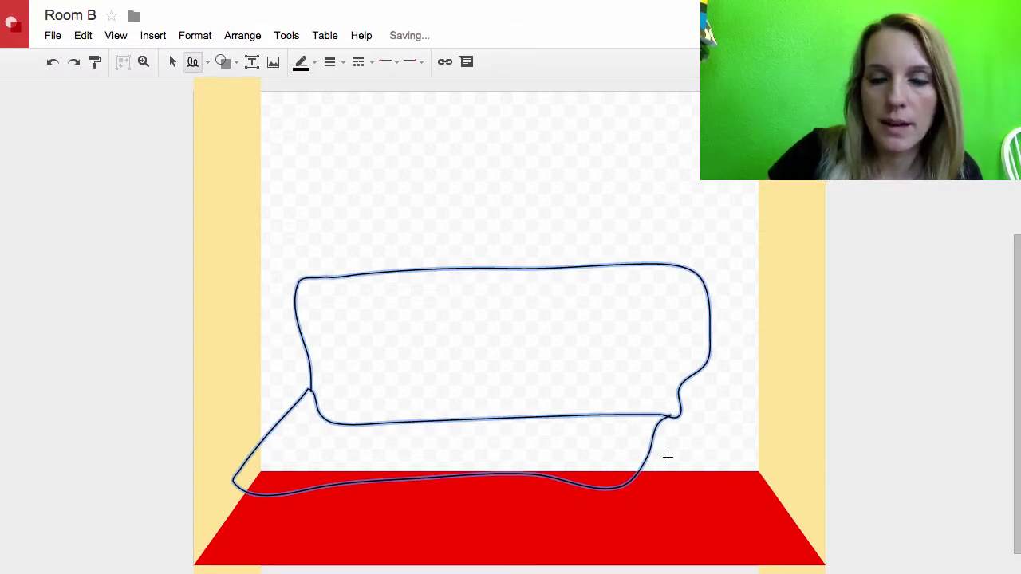
{"action": "key", "text": "BackSpace"}
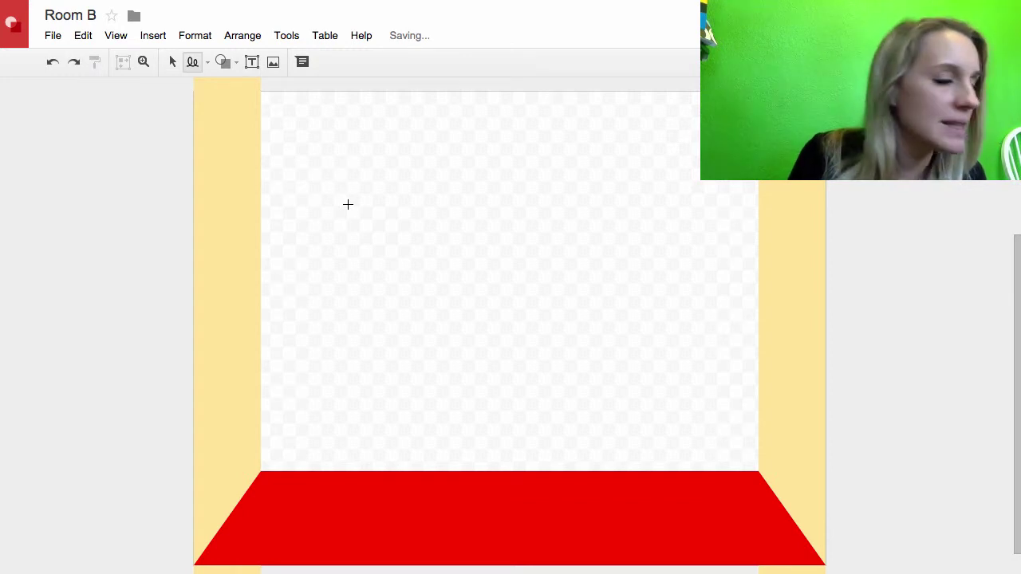
Draw a wide rounded rectangle across the middle of the back wall as the sofa's backrest and fill it bright green
{"action": "left_click", "coordinate": [237, 62]}
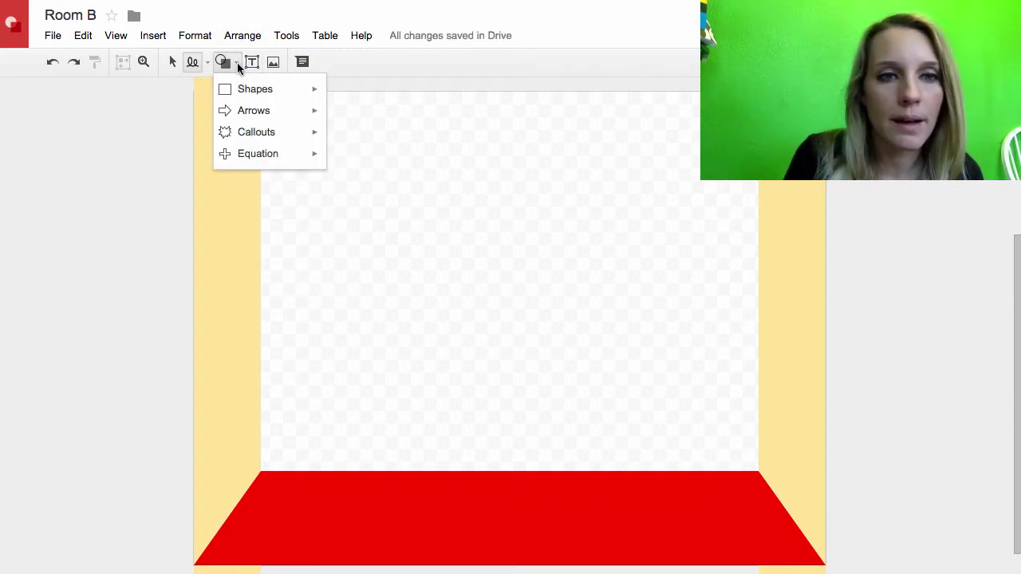
{"action": "mouse_move", "coordinate": [242, 90]}
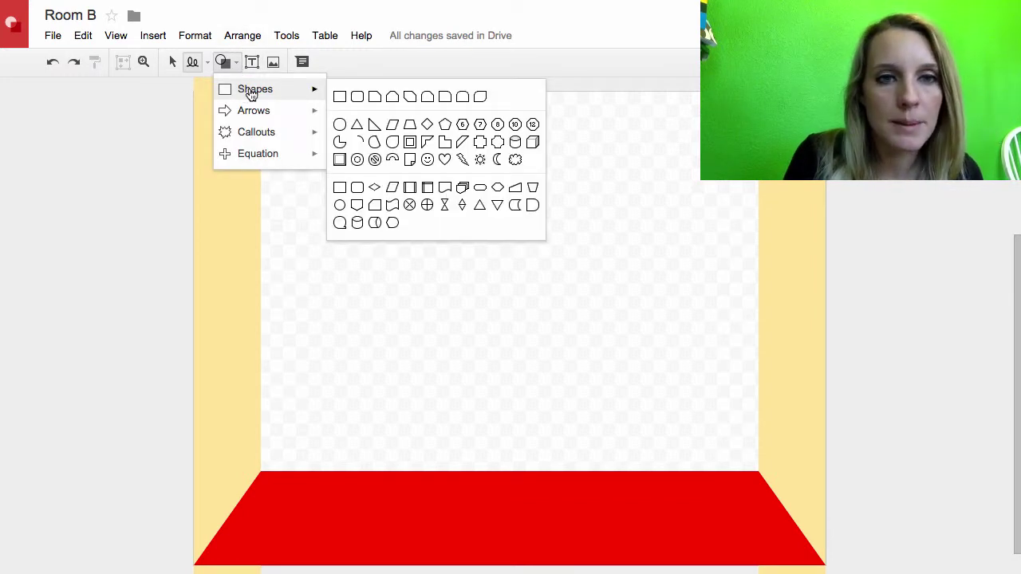
{"action": "left_click", "coordinate": [357, 96]}
{"action": "left_click_drag", "start_coordinate": [300, 263], "coordinate": [702, 400]}
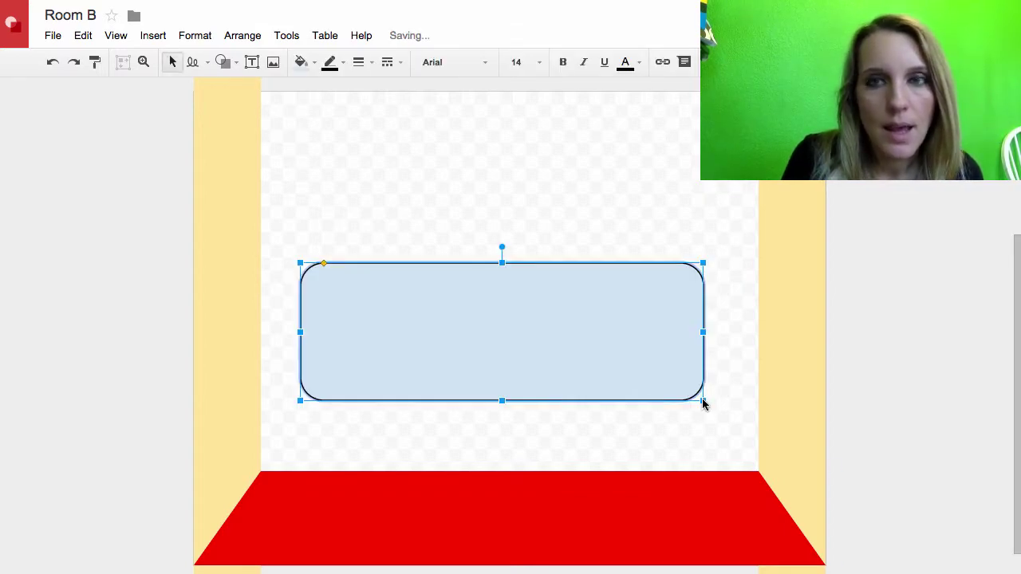
{"action": "left_click", "coordinate": [304, 65]}
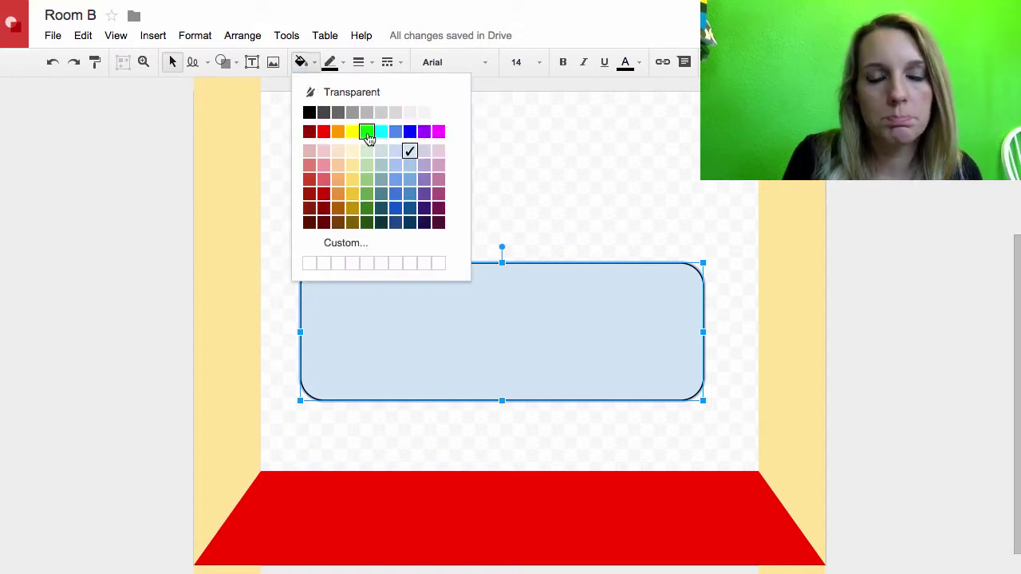
{"action": "left_click", "coordinate": [367, 133]}
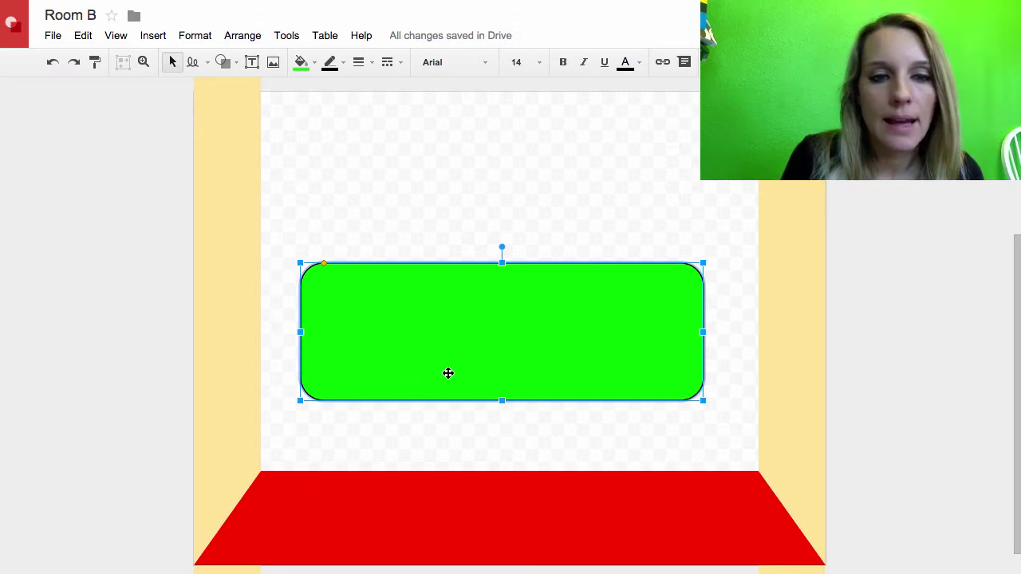
Add a green round-same-side-corner rectangle below the backrest as the sofa seat, flipped so its rounded corners face down
{"action": "left_click", "coordinate": [300, 63]}
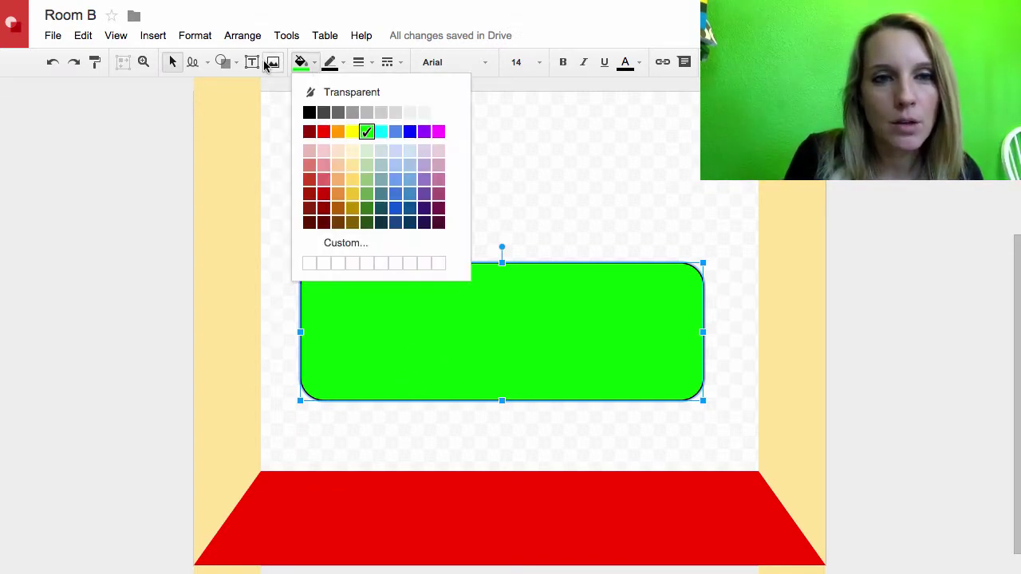
{"action": "left_click", "coordinate": [235, 63]}
{"action": "mouse_move", "coordinate": [239, 91]}
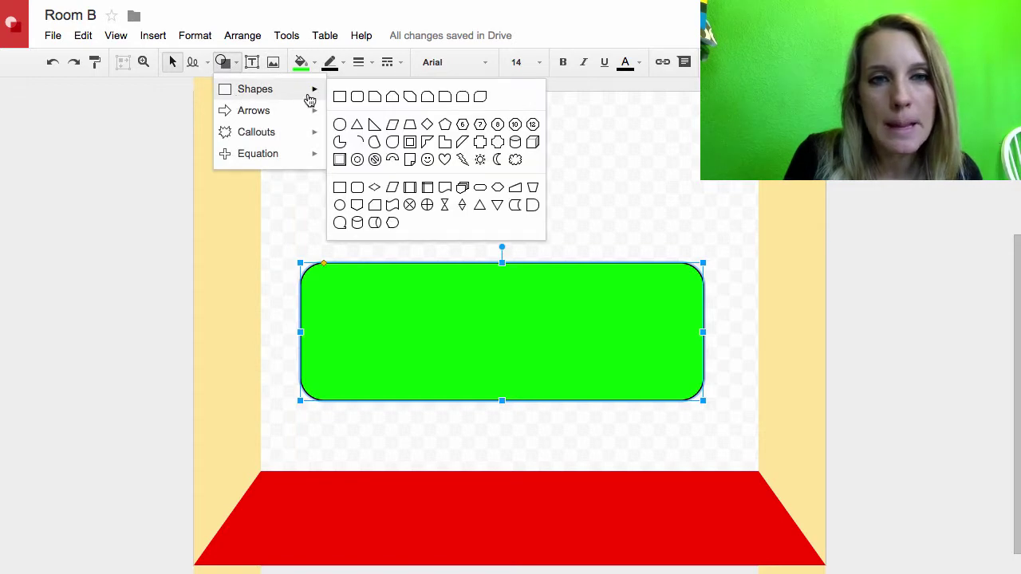
{"action": "left_click", "coordinate": [468, 97]}
{"action": "left_click_drag", "start_coordinate": [311, 401], "coordinate": [736, 495]}
{"action": "left_click_drag", "start_coordinate": [524, 380], "coordinate": [524, 506]}
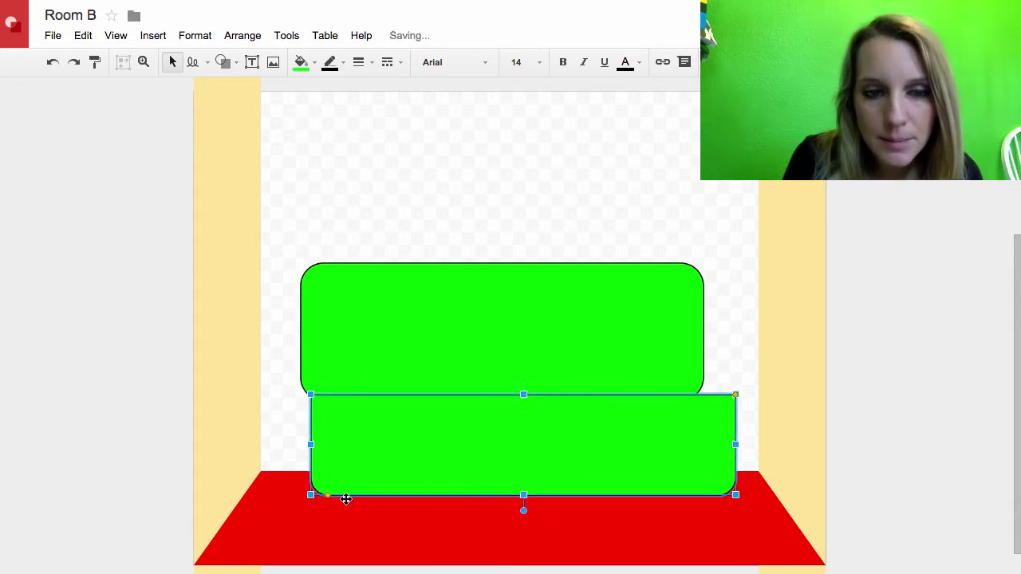
Round the seat's lower corners strongly and its upper corners slightly, and align and narrow it to about the backrest's width
{"action": "left_click_drag", "start_coordinate": [327, 495], "coordinate": [375, 494]}
{"action": "left_click_drag", "start_coordinate": [455, 458], "coordinate": [444, 455]}
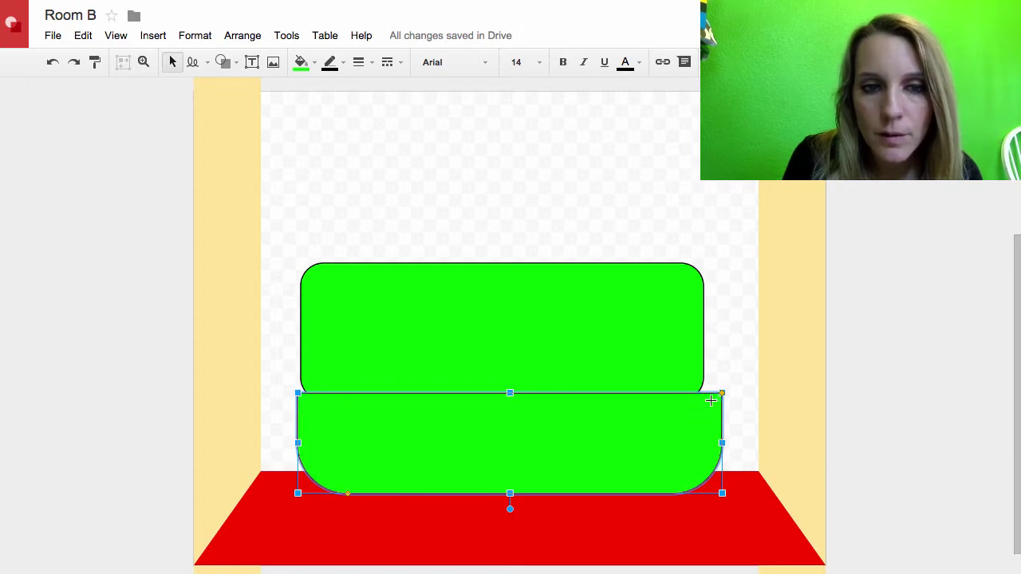
{"action": "left_click_drag", "start_coordinate": [721, 393], "coordinate": [711, 394]}
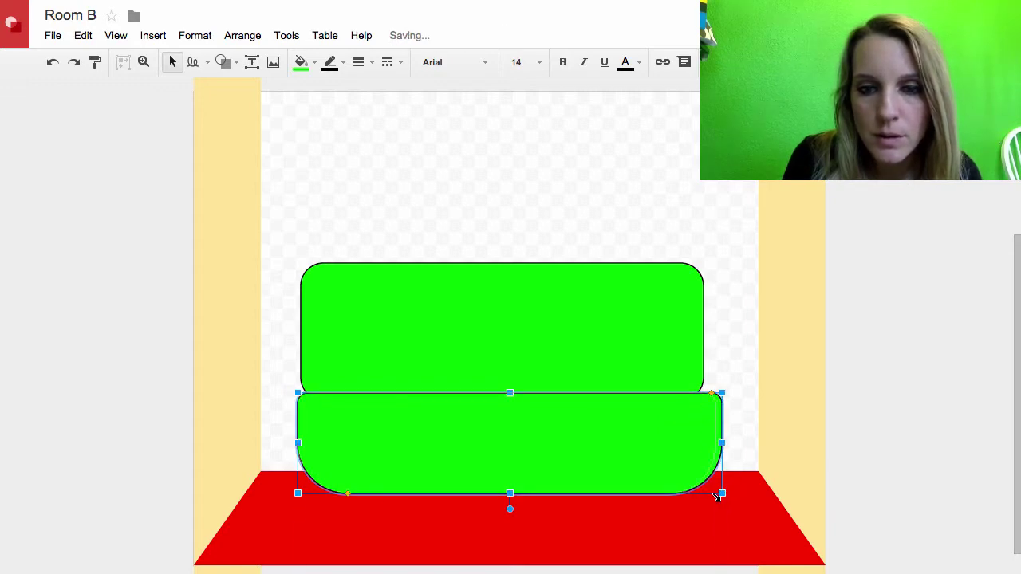
{"action": "left_click_drag", "start_coordinate": [717, 496], "coordinate": [716, 498]}
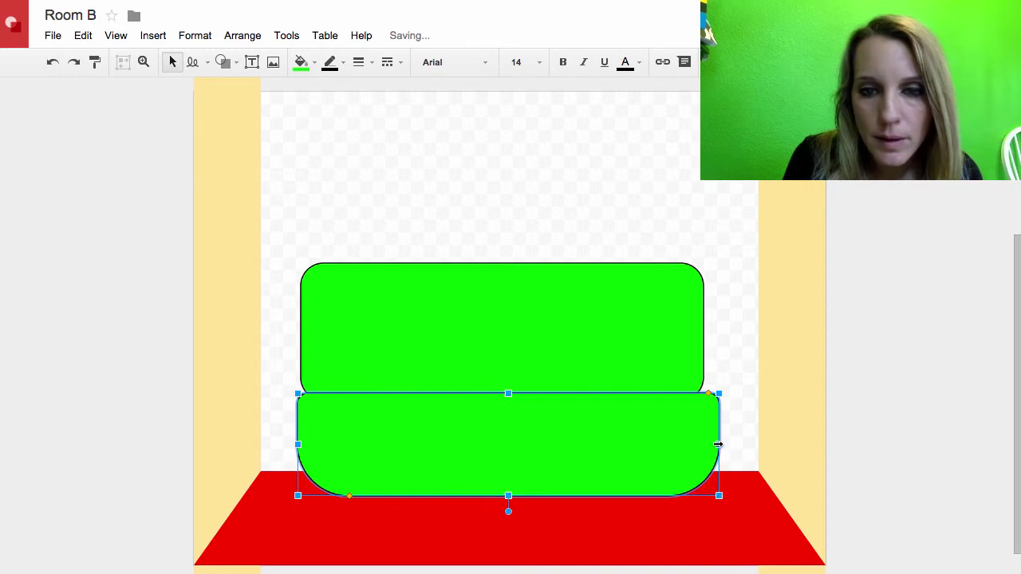
{"action": "left_click_drag", "start_coordinate": [718, 445], "coordinate": [699, 445]}
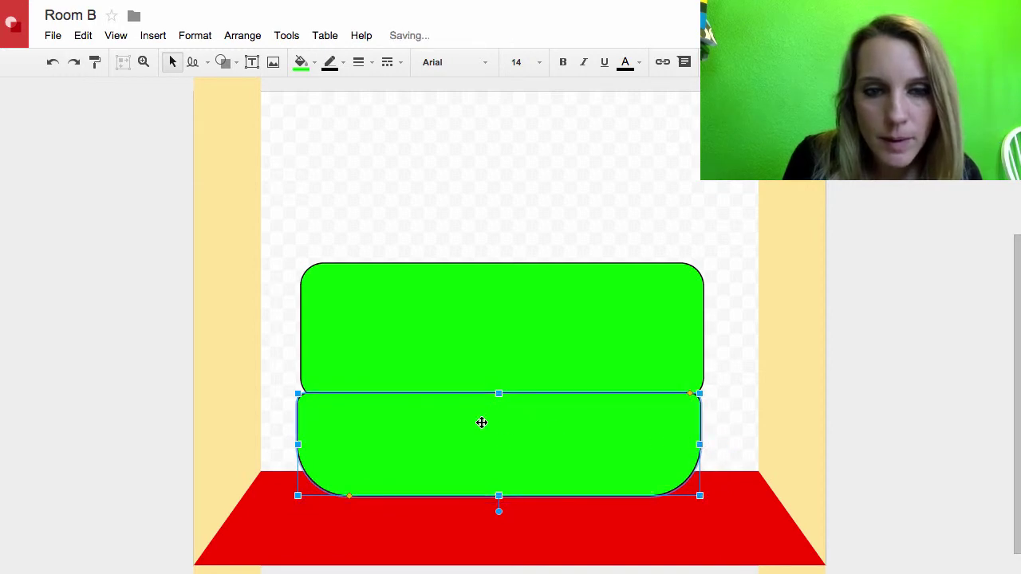
Tilt the seat slightly, level it again and raise it to overlap the backrest's lower edge
{"action": "left_click_drag", "start_coordinate": [498, 514], "coordinate": [494, 515]}
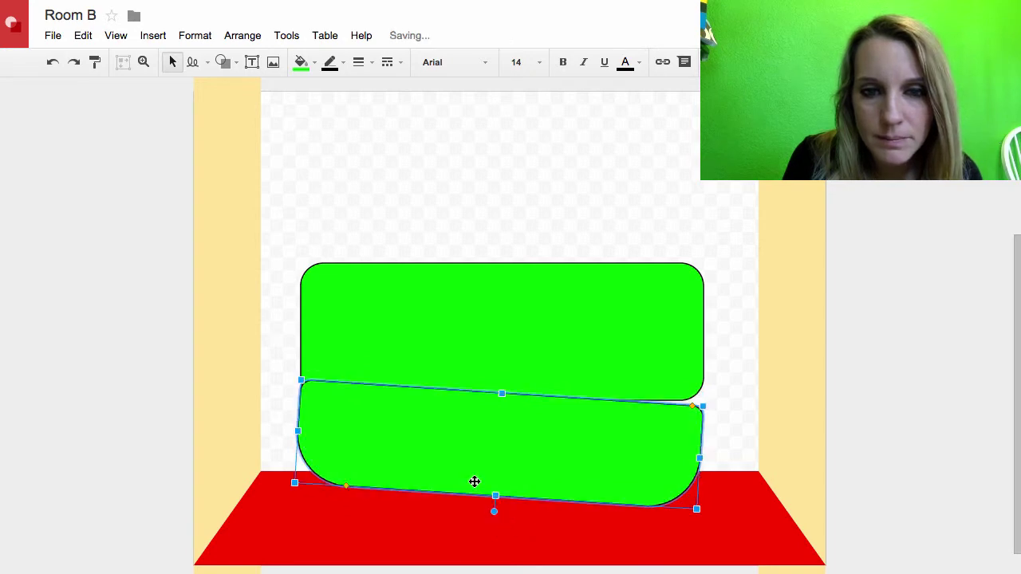
{"action": "left_click_drag", "start_coordinate": [474, 481], "coordinate": [500, 499]}
{"action": "left_click", "coordinate": [731, 434]}
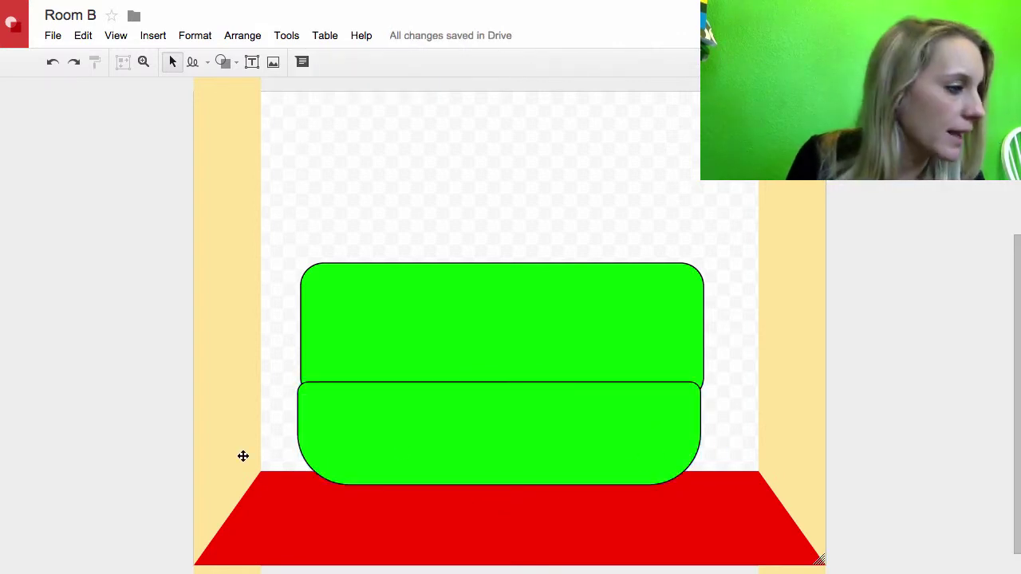
{"action": "left_click", "coordinate": [226, 67]}
{"action": "mouse_move", "coordinate": [246, 88]}
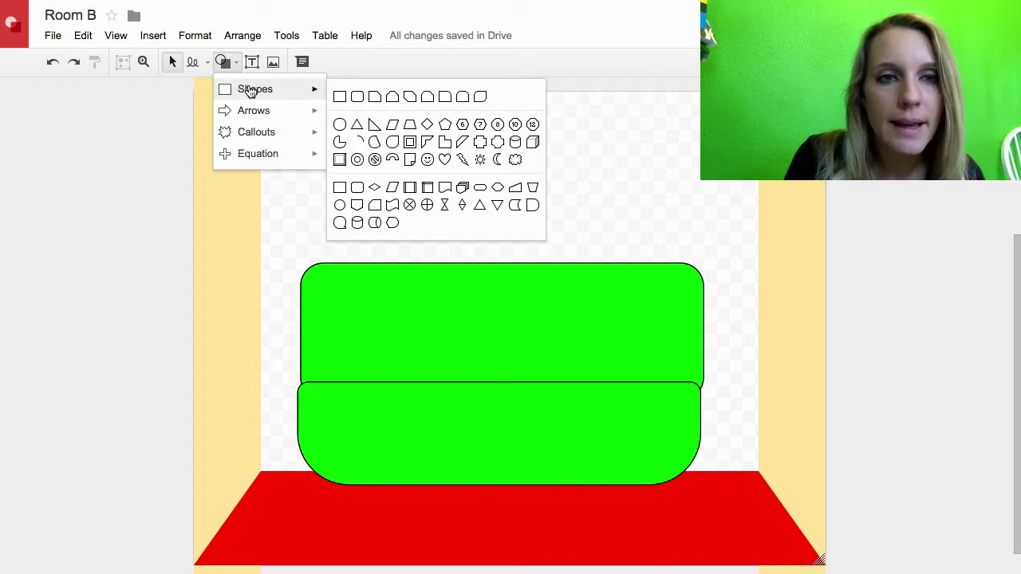
{"action": "left_click", "coordinate": [340, 97]}
{"action": "left_click_drag", "start_coordinate": [287, 456], "coordinate": [319, 521]}
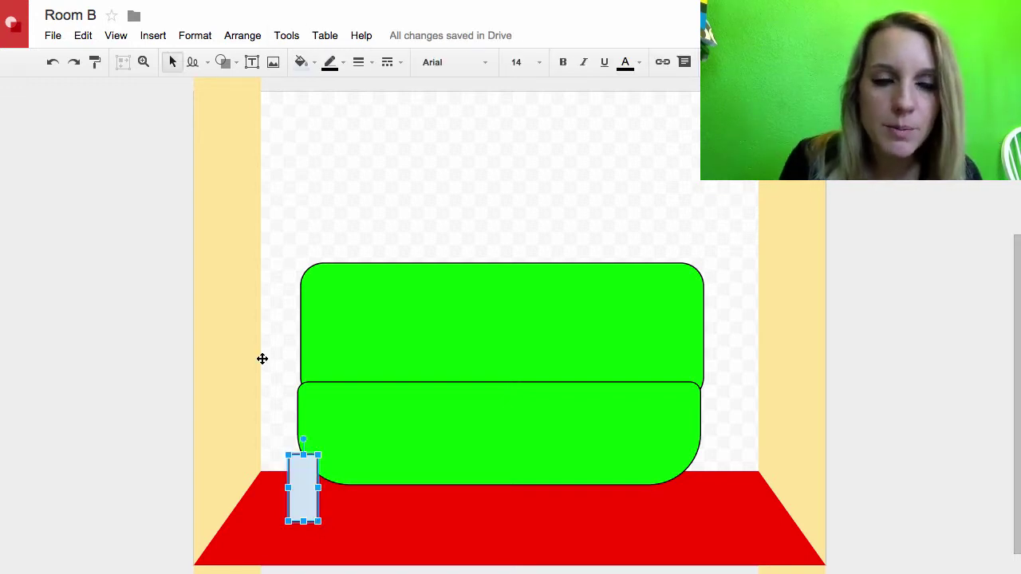
{"action": "key", "text": "Delete"}
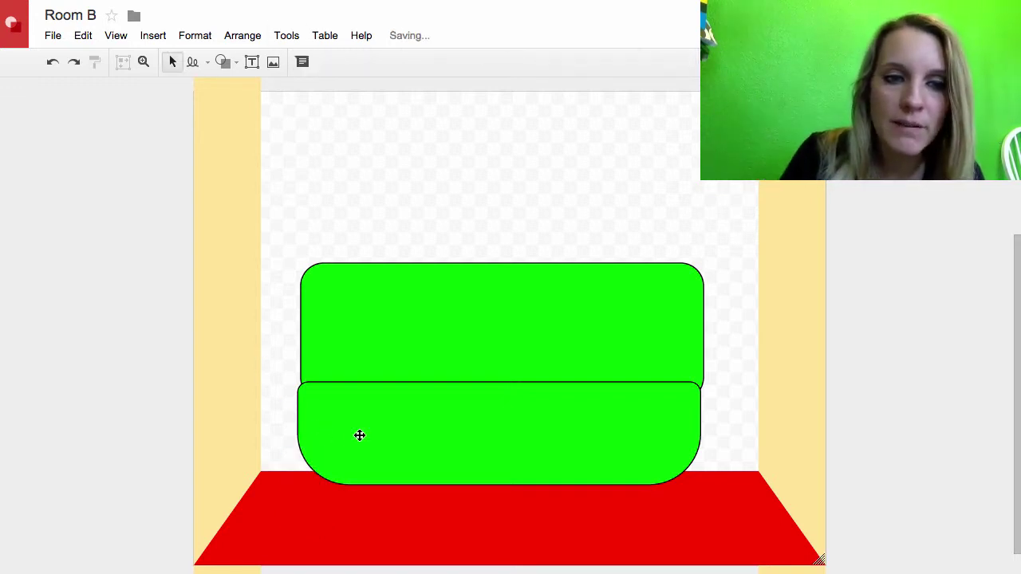
Draw a small green upright rectangle at the seat's lower left corner as a leg and send it backward behind the seat
{"action": "left_click", "coordinate": [358, 441]}
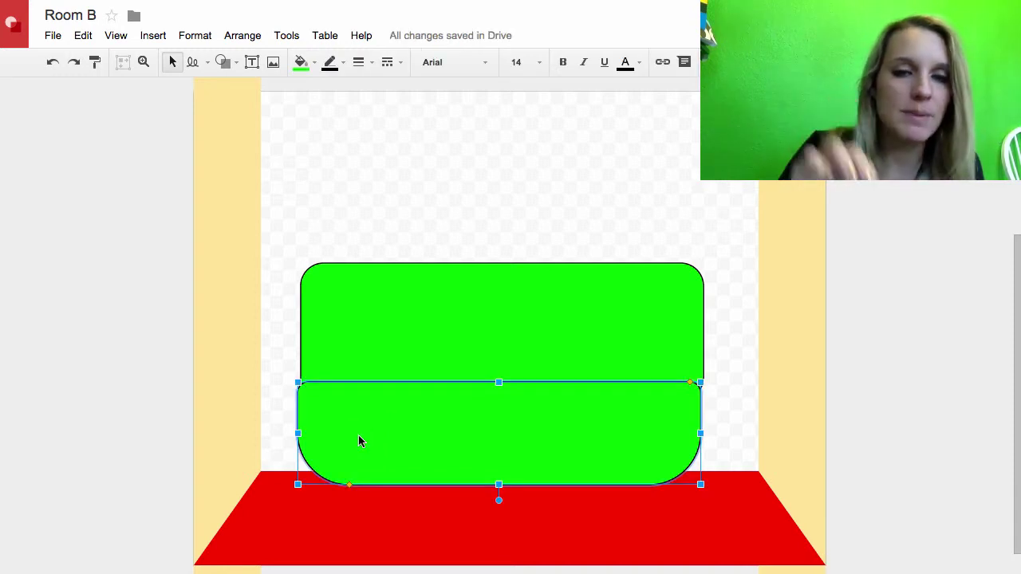
{"action": "left_click", "coordinate": [227, 64]}
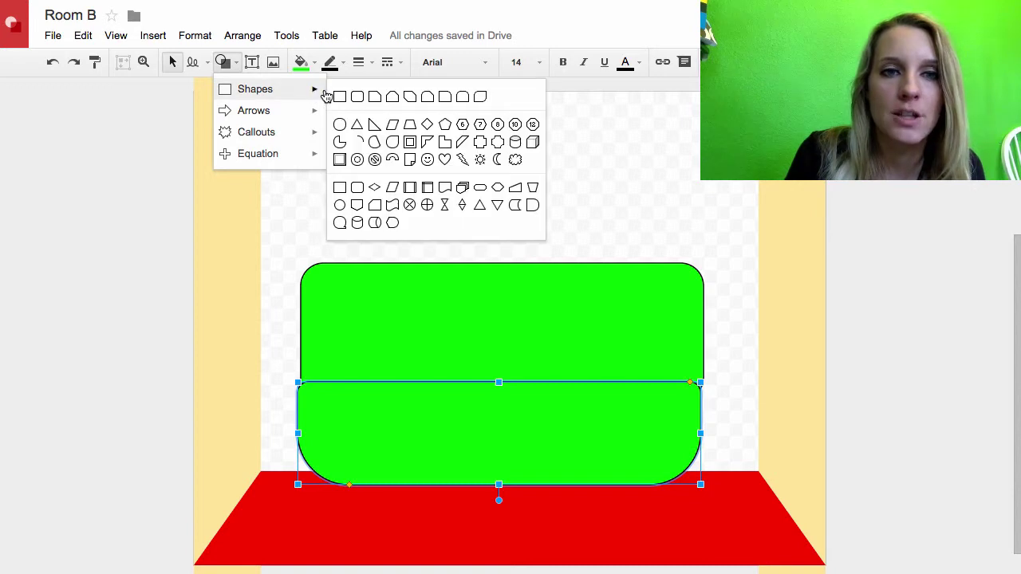
{"action": "left_click", "coordinate": [338, 97]}
{"action": "mouse_move", "coordinate": [288, 444]}
{"action": "left_mouse_down"}
{"action": "mouse_move", "coordinate": [321, 492]}
{"action": "mouse_move", "coordinate": [320, 511]}
{"action": "left_mouse_up"}
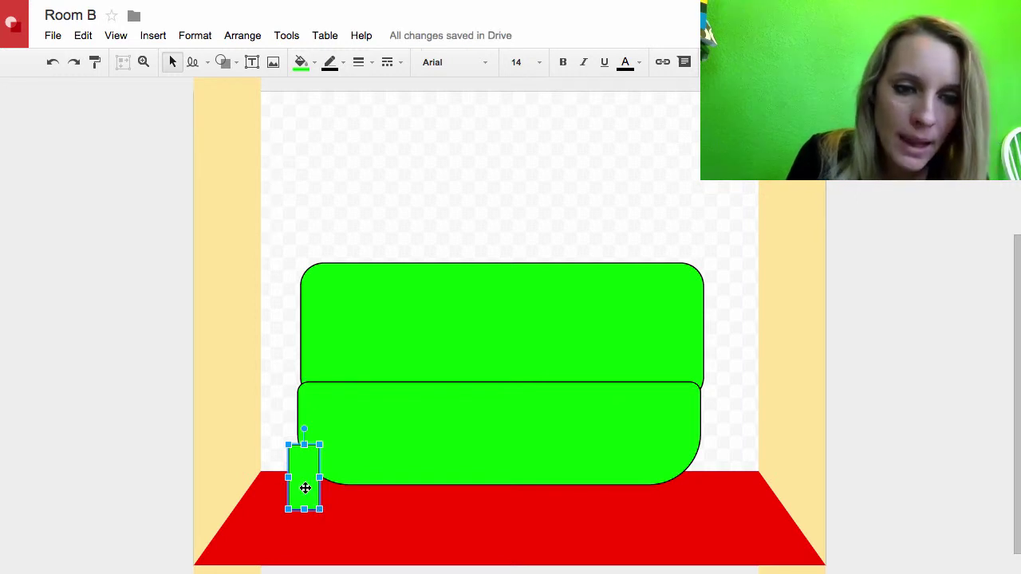
{"action": "right_click", "coordinate": [305, 488]}
{"action": "mouse_move", "coordinate": [453, 369]}
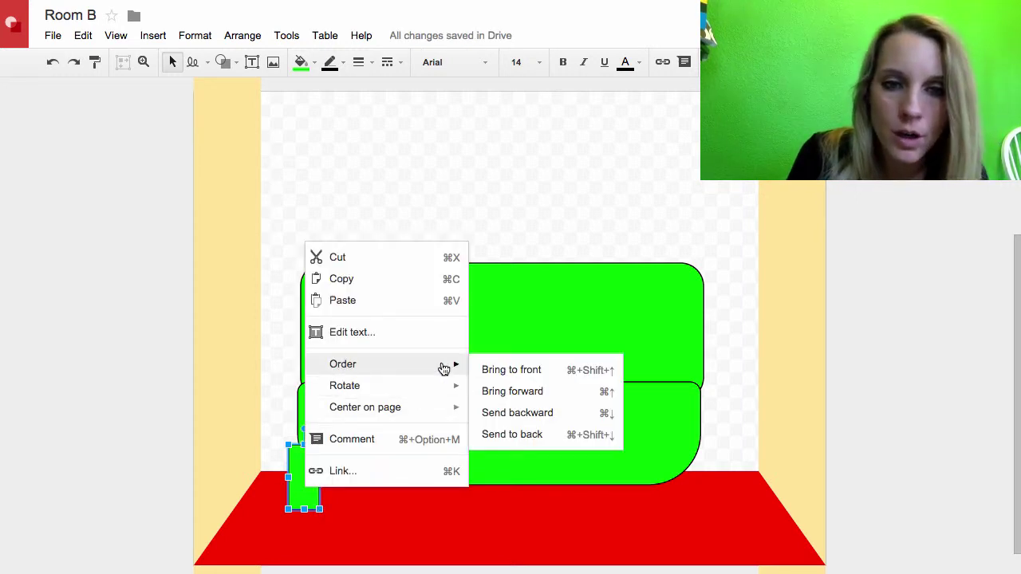
{"action": "left_click", "coordinate": [519, 416]}
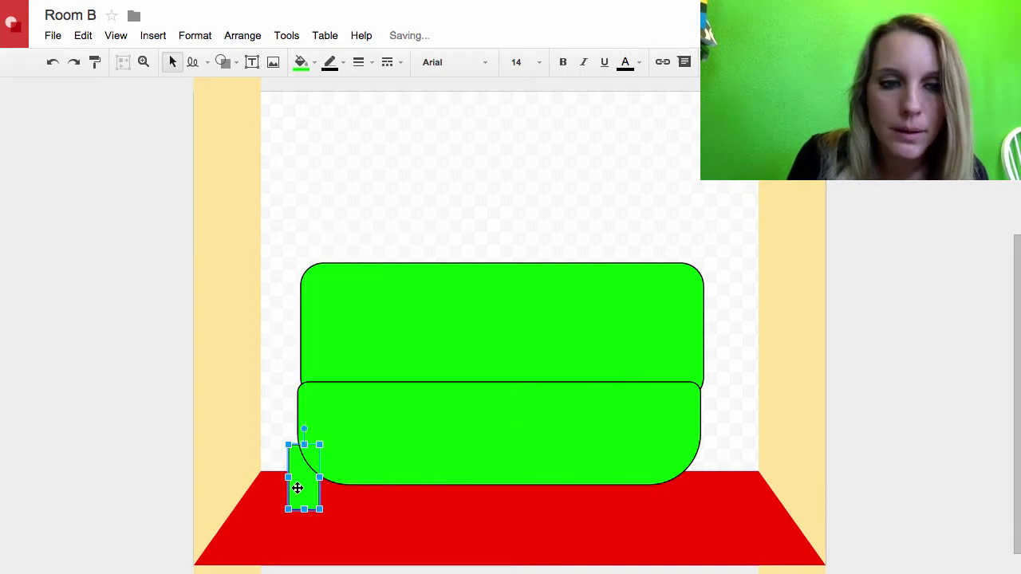
Duplicate the sofa leg so that one stands under each end of the seat
{"action": "left_click_drag", "start_coordinate": [299, 488], "coordinate": [684, 494]}
{"action": "key", "text": "ctrl+d"}
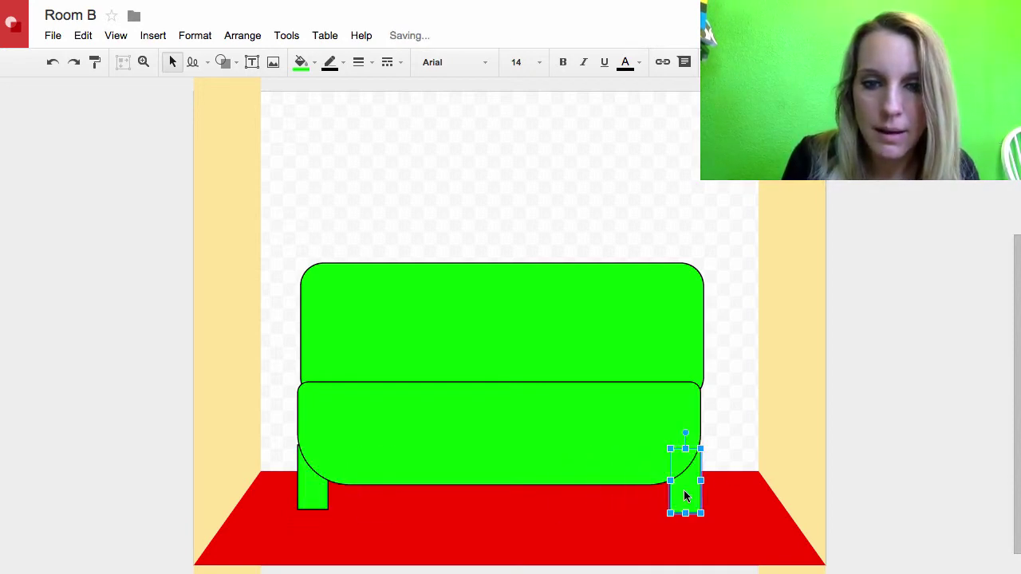
{"action": "left_click", "coordinate": [894, 475]}
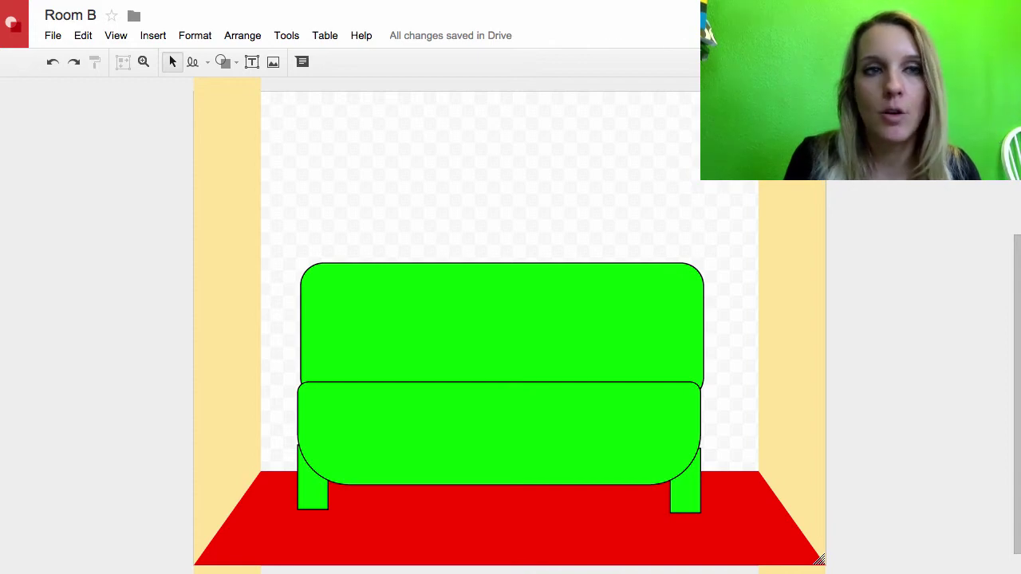
Download the finished Room B drawing as a PNG image
{"action": "left_click", "coordinate": [52, 35]}
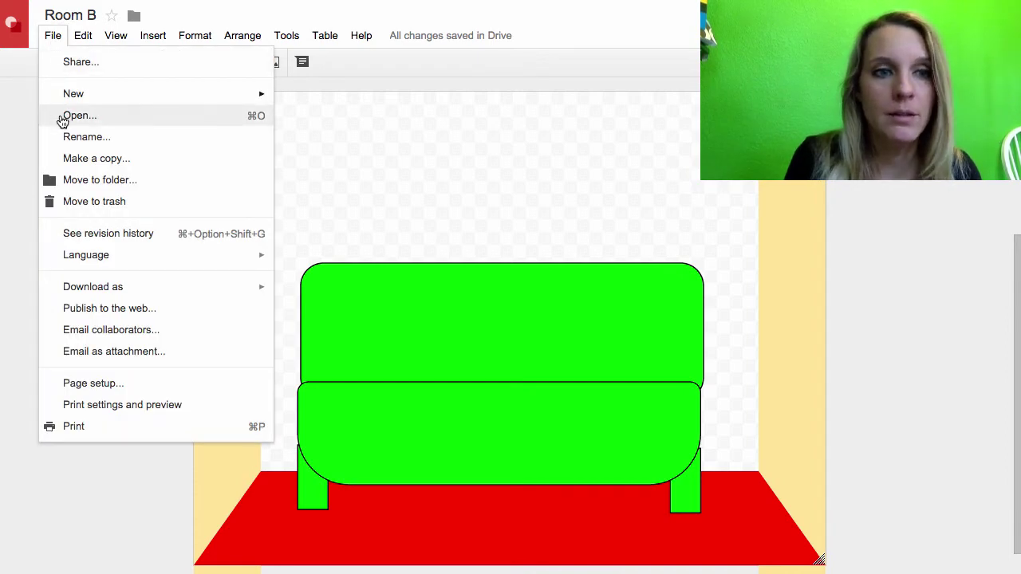
{"action": "mouse_move", "coordinate": [98, 287]}
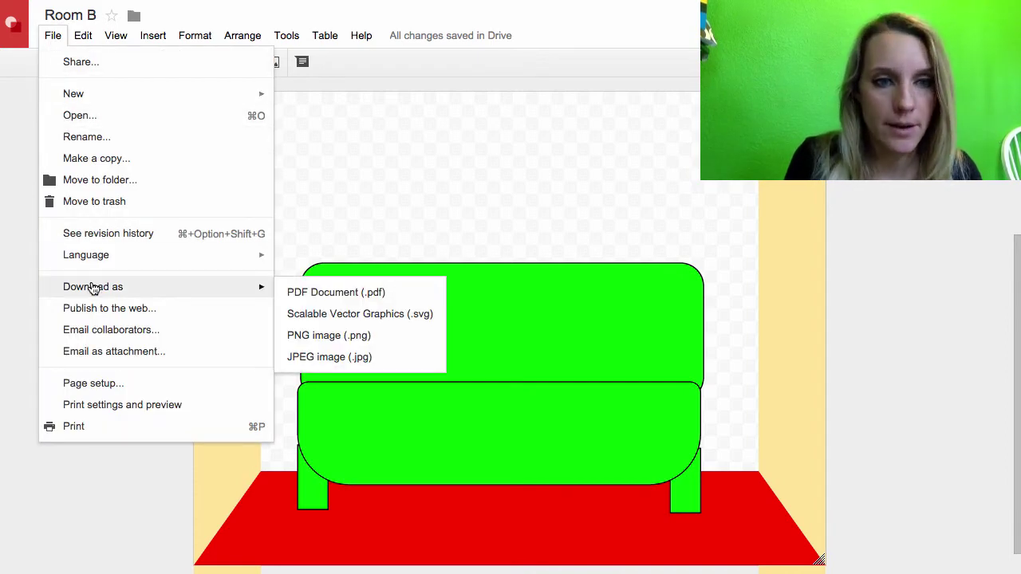
{"action": "left_click", "coordinate": [366, 338]}
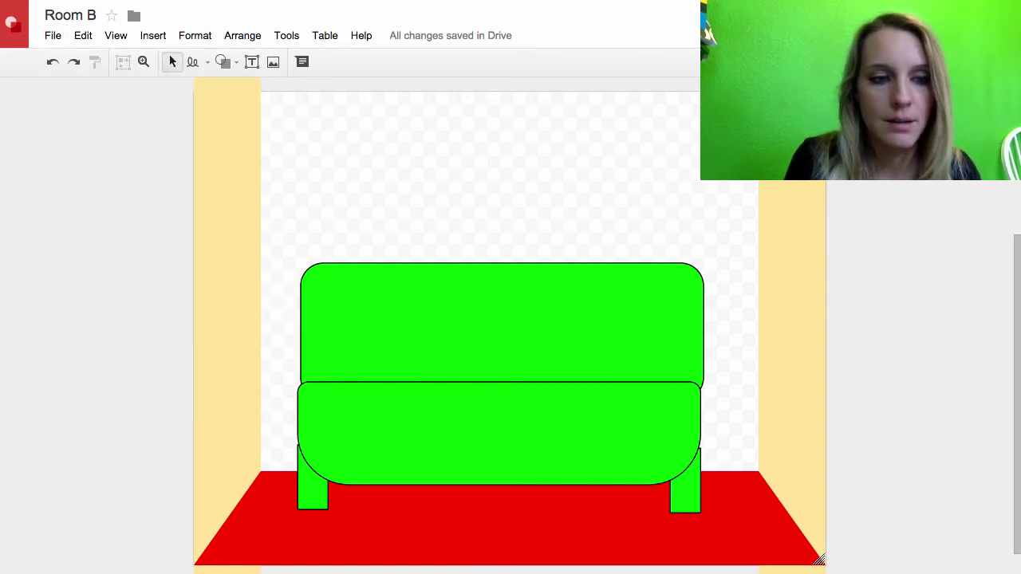